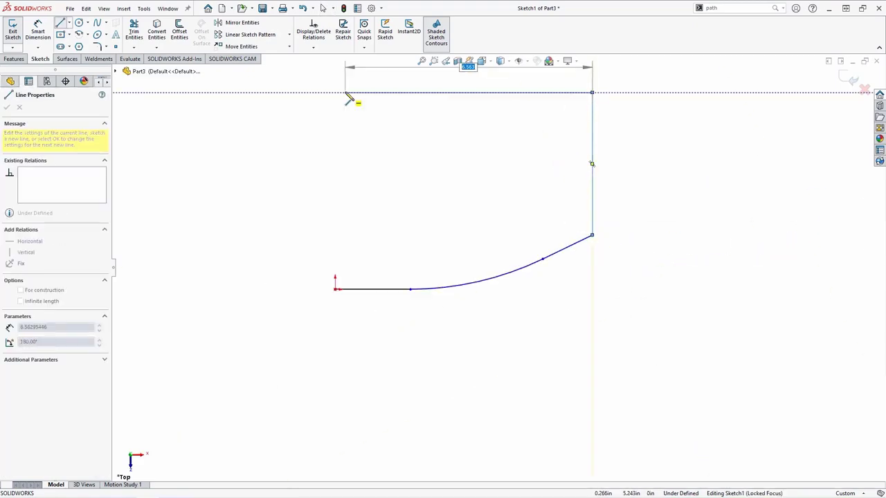
- Finish the top edge and draw the curved left side down to close the outline at the origin
{"action": "double_click", "coordinate": [359, 79]}
{"action": "left_click", "coordinate": [79, 35]}
{"action": "left_click", "coordinate": [358, 78]}
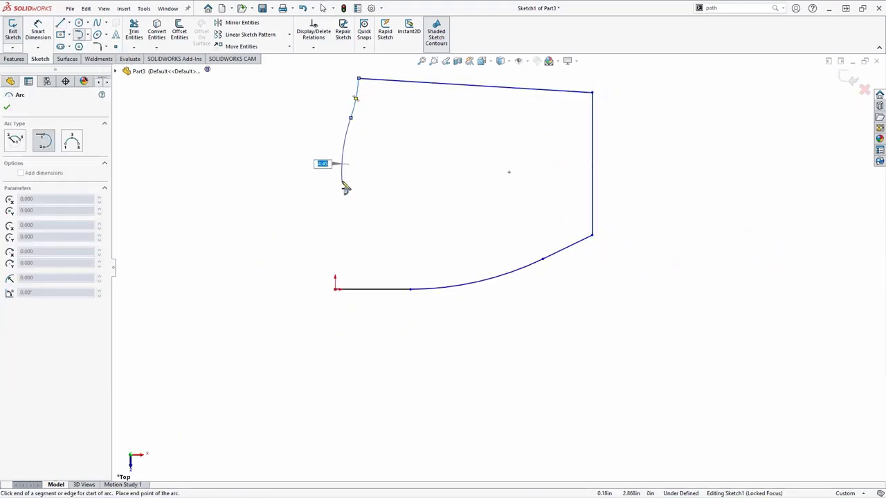
{"action": "left_click", "coordinate": [342, 181]}
{"action": "left_click", "coordinate": [341, 239]}
{"action": "double_click", "coordinate": [336, 288]}
- Dimension the bottom edge, the bottom arc at 100.35, and the path length at 65.43
{"action": "left_click", "coordinate": [374, 289]}
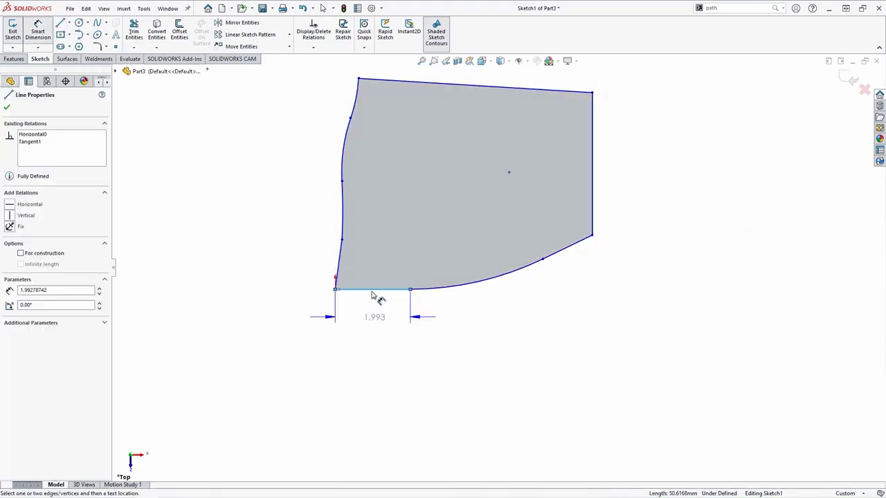
{"action": "left_click", "coordinate": [375, 316]}
{"action": "key", "text": "Return"}
{"action": "left_click", "coordinate": [484, 387]}
{"action": "left_click", "coordinate": [509, 398]}
{"action": "type", "text": "100.35"}
{"action": "key", "text": "Return"}
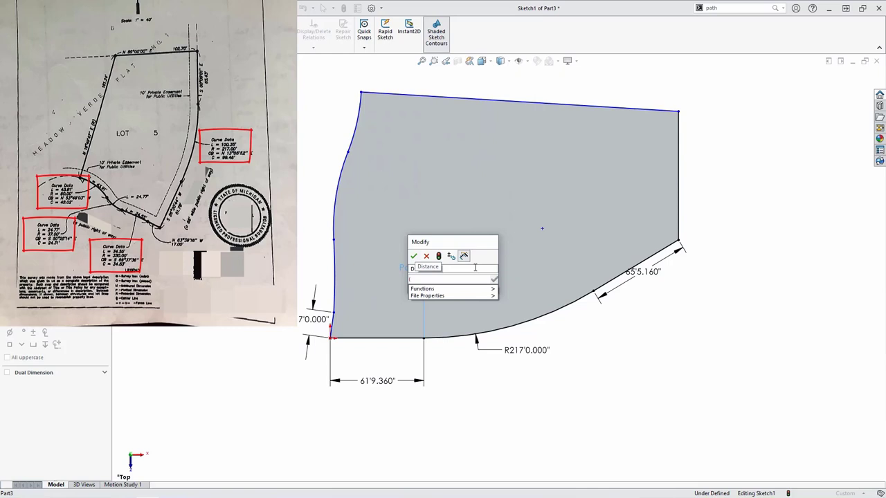
{"action": "type", "text": "65.43"}
{"action": "key", "text": "Return"}
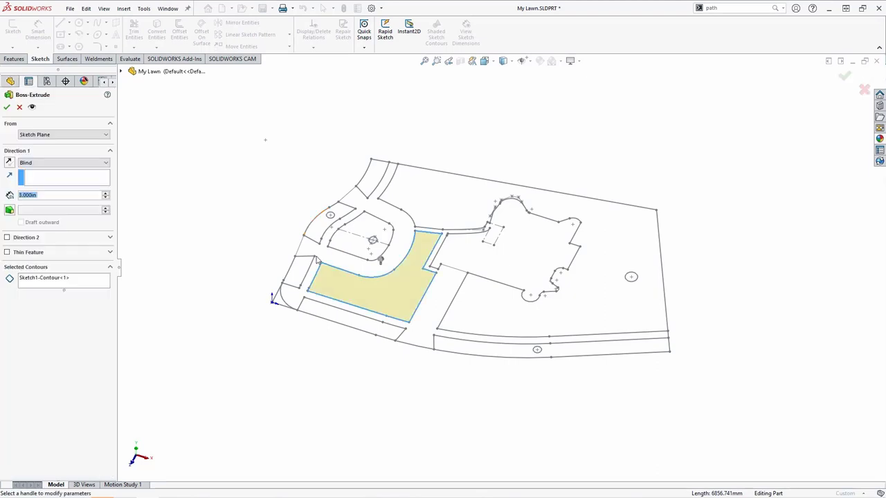
- Extrude seven lawn regions, including the bottom strip, to 3.000in depth
{"action": "left_click", "coordinate": [349, 320]}
{"action": "left_click", "coordinate": [298, 272]}
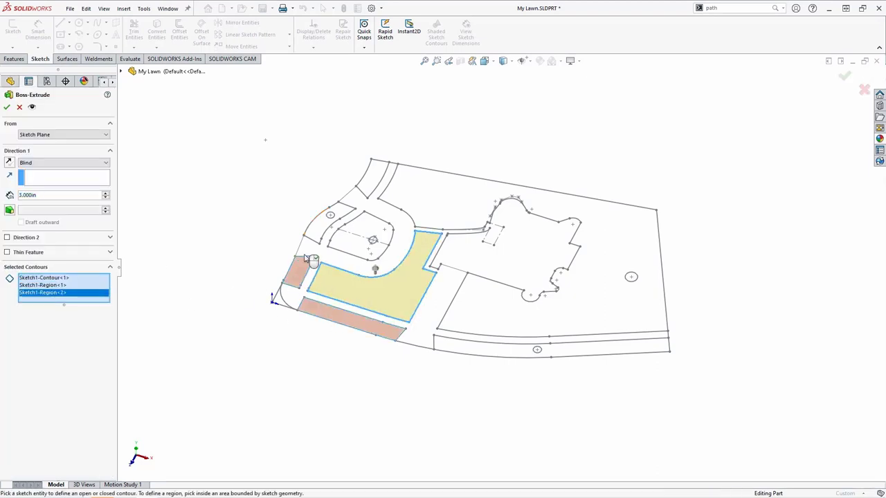
{"action": "left_click", "coordinate": [319, 223]}
{"action": "left_click", "coordinate": [356, 232]}
{"action": "left_click", "coordinate": [373, 178]}
{"action": "left_click", "coordinate": [580, 313]}
{"action": "left_click", "coordinate": [485, 343]}
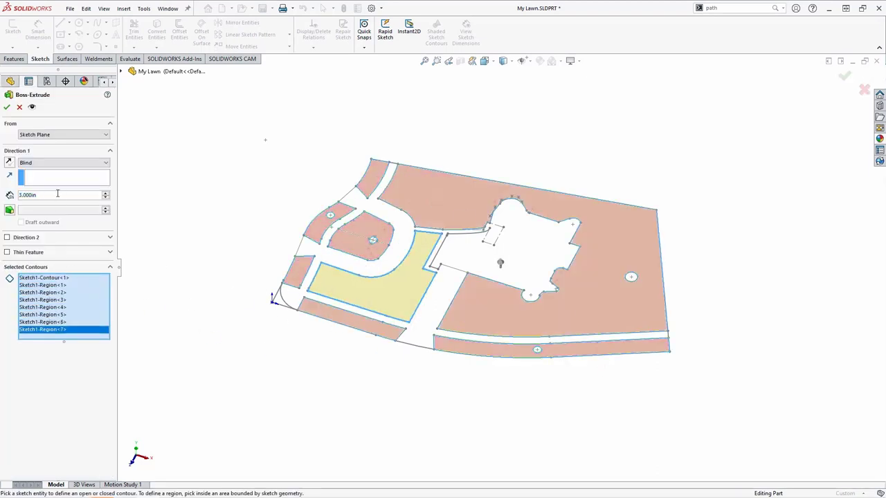
{"action": "left_click", "coordinate": [6, 106]}
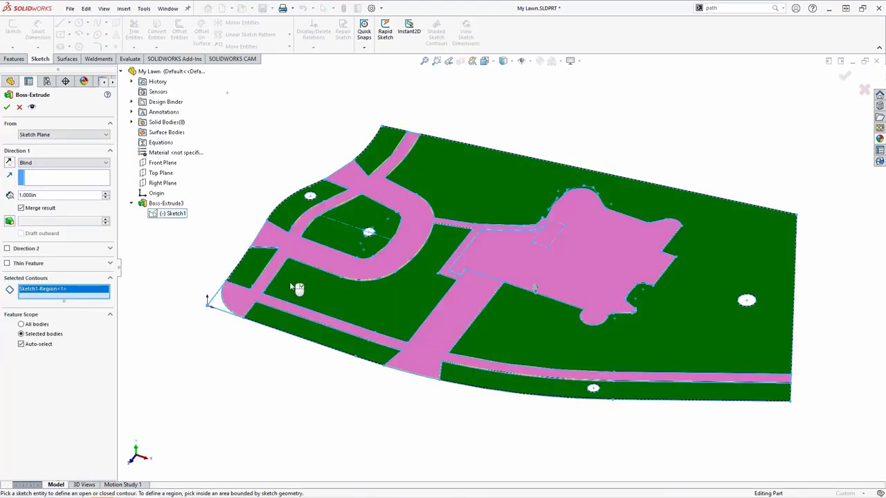
{"action": "scroll", "coordinate": [619, 367], "scroll_direction": "down", "scroll_amount": 3}
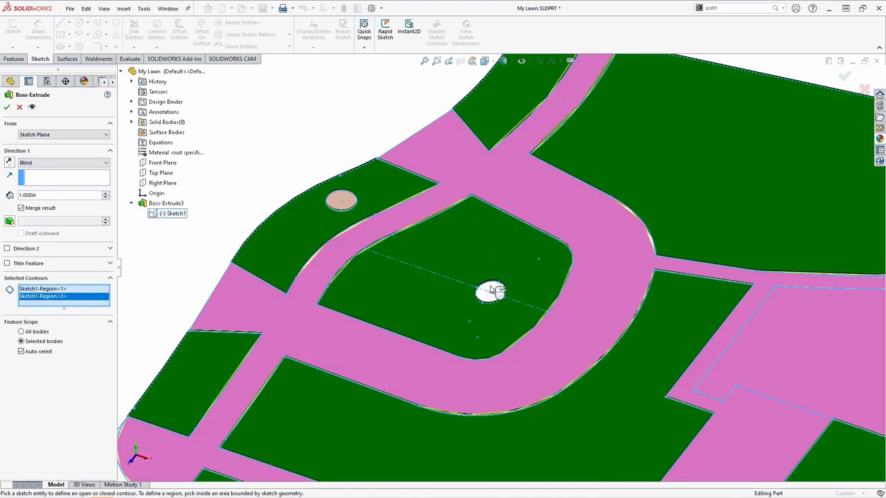
{"action": "scroll", "coordinate": [619, 367], "scroll_direction": "up", "scroll_amount": 3}
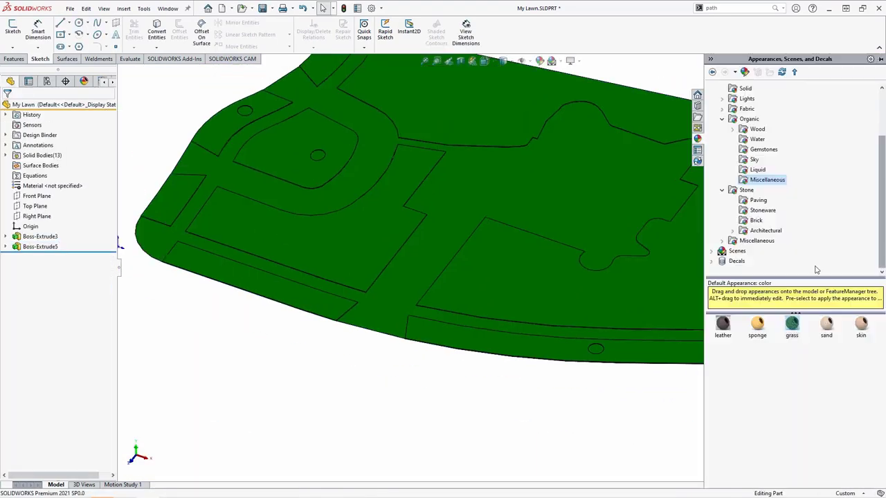
- Apply the grass appearance to the lawn faces, including the bottom strip, leaving paths plain
{"action": "left_click_drag", "start_coordinate": [792, 331], "coordinate": [657, 294]}
{"action": "right_click", "coordinate": [660, 294]}
{"action": "key", "text": "Escape"}
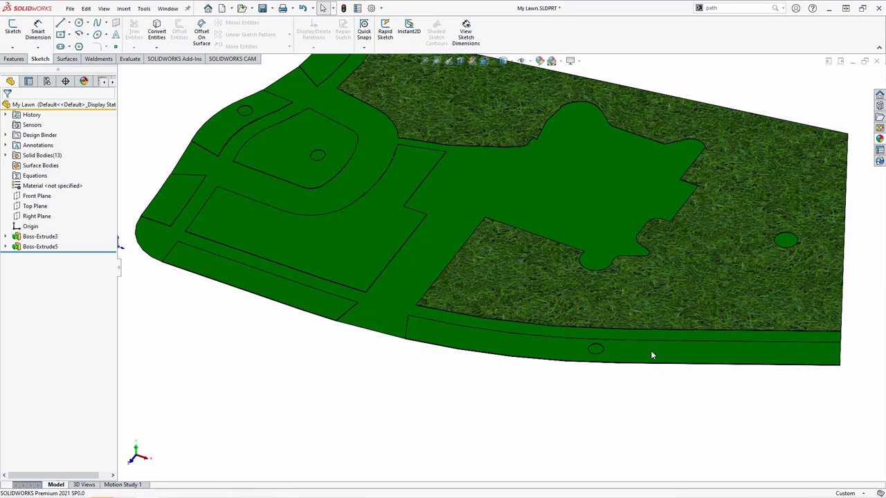
{"action": "left_click", "coordinate": [650, 350]}
{"action": "left_click", "coordinate": [338, 250], "text": "ctrl"}
{"action": "right_click", "coordinate": [322, 63]}
{"action": "key", "text": "Escape"}
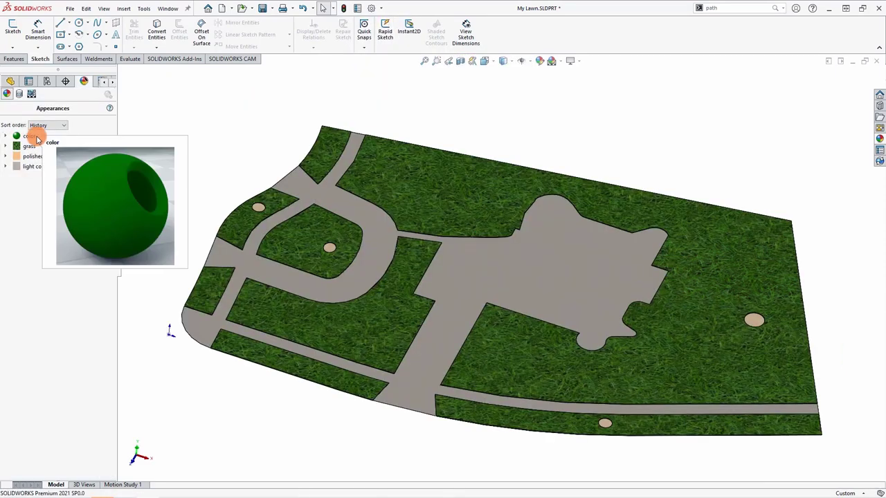
- Edit the grass appearance mapping so the texture size is 5 feet
{"action": "right_click", "coordinate": [40, 147]}
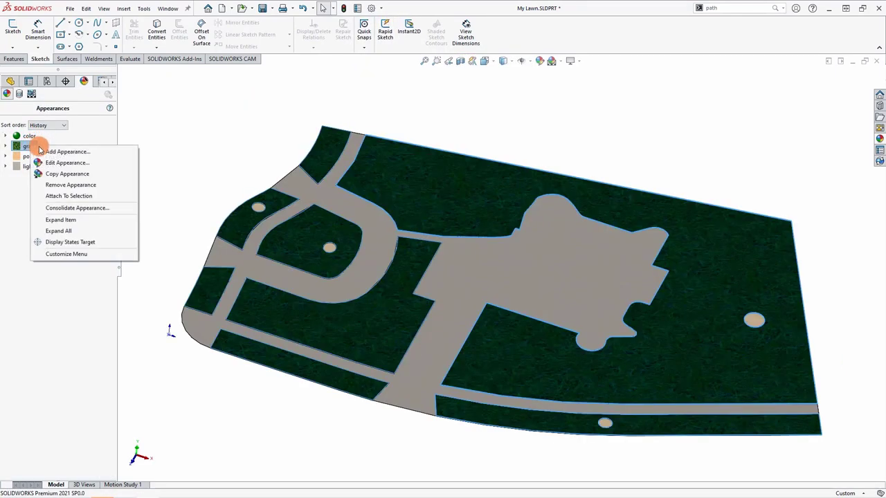
{"action": "left_click", "coordinate": [77, 163]}
{"action": "left_click", "coordinate": [106, 148]}
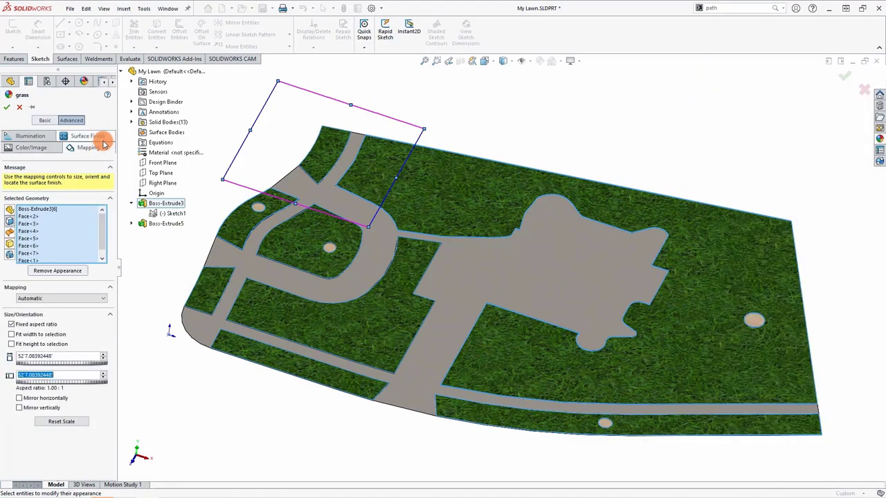
{"action": "key", "text": "Return"}
{"action": "scroll", "coordinate": [360, 236], "scroll_direction": "down", "scroll_amount": 10}
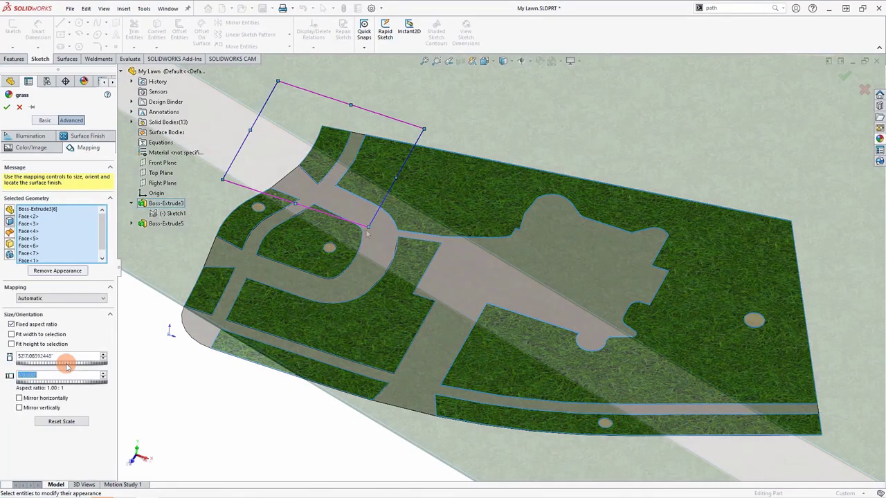
{"action": "scroll", "coordinate": [359, 238], "scroll_direction": "down", "scroll_amount": 5}
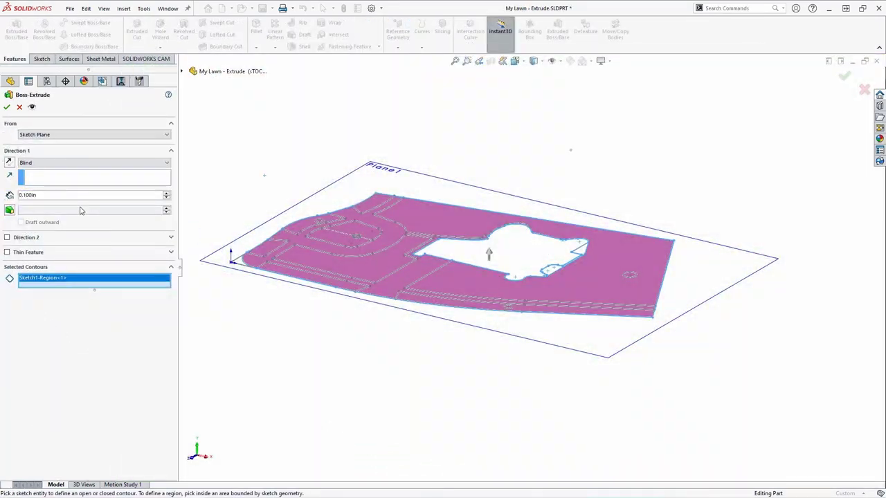
- Confirm the 0.100in Blind extrusion of Sketch1-Region<1> and bring up the Add-Ins list
{"action": "left_click", "coordinate": [6, 109]}
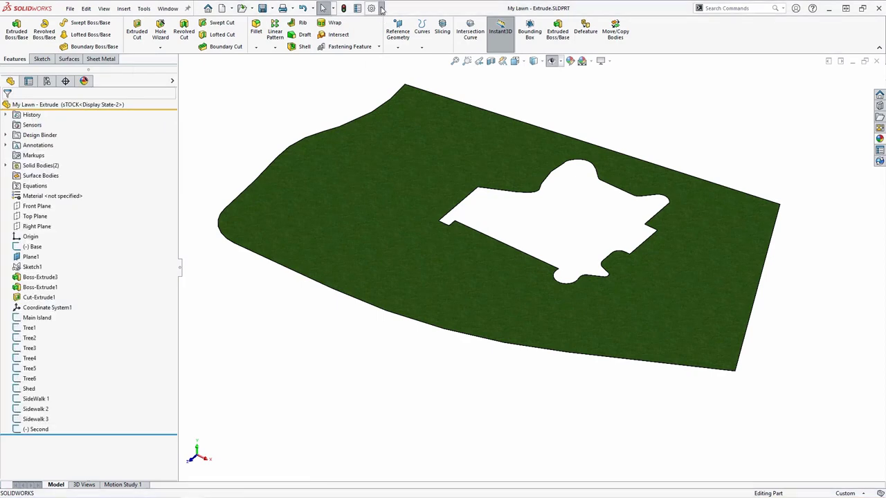
{"action": "left_click", "coordinate": [380, 7]}
{"action": "left_click", "coordinate": [391, 43]}
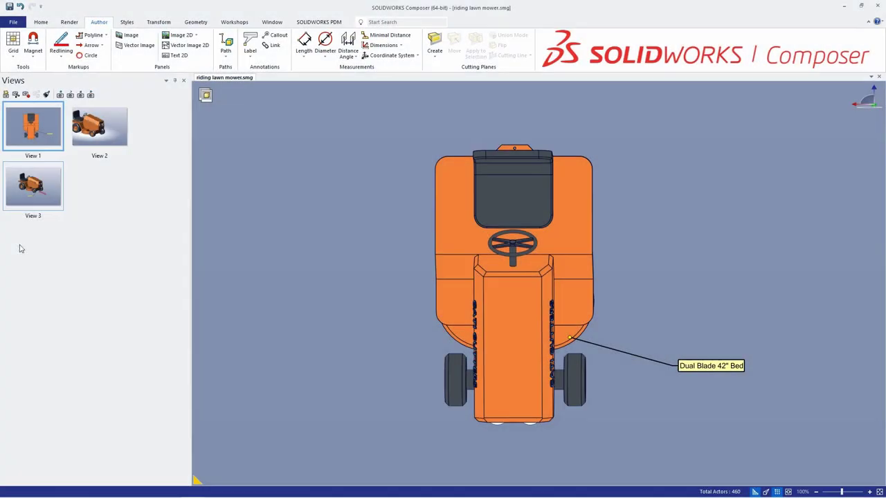
- Show the mower's View 3 with the 18" Turn Radius callout
{"action": "left_click", "coordinate": [40, 186]}
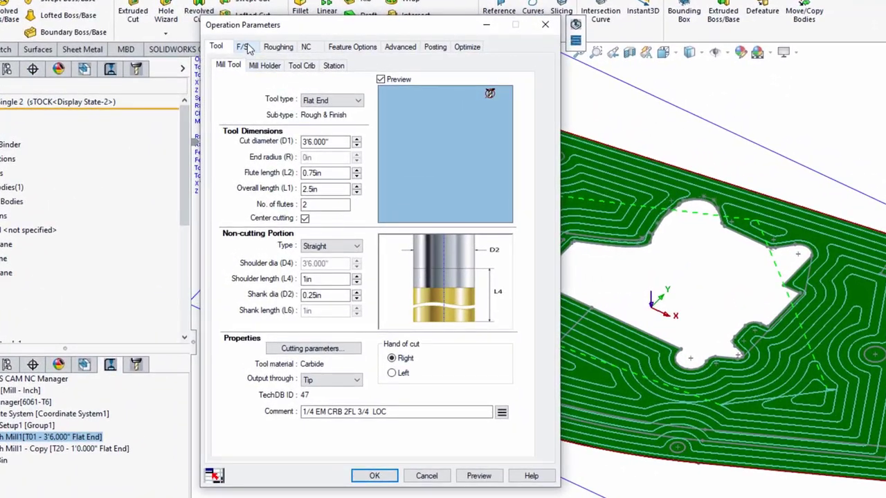
- Review the Pocket Out roughing pattern and depth settings, then accept them to generate the toolpath
{"action": "left_click", "coordinate": [278, 46]}
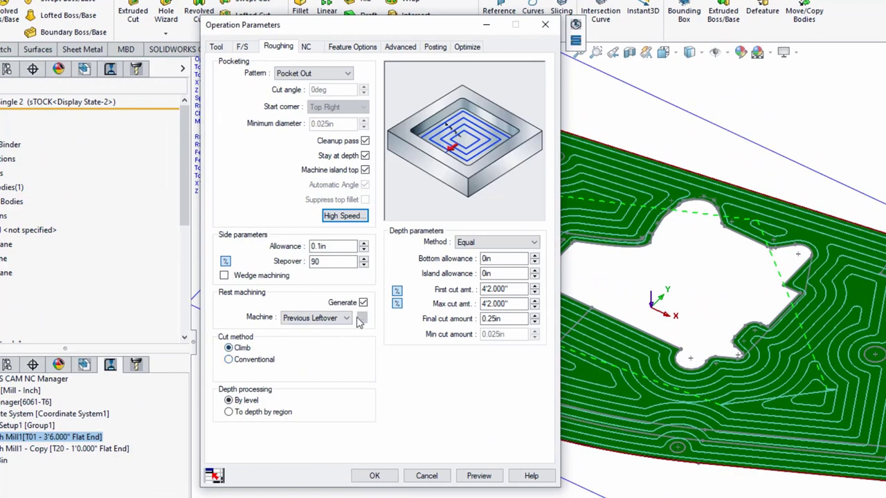
{"action": "left_click", "coordinate": [374, 476]}
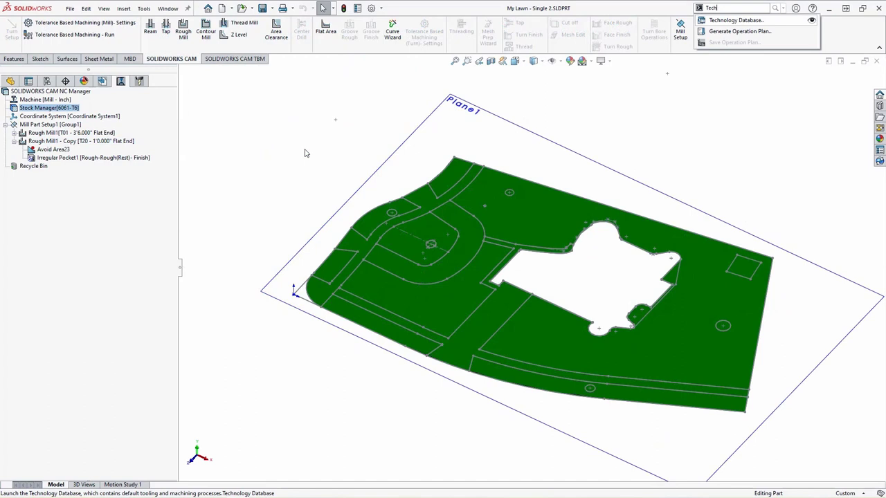
- Launch the Technology Database and view its Feed/Speed page and Flat End Mill cutter table
{"action": "key", "text": "Return"}
{"action": "left_click", "coordinate": [230, 232]}
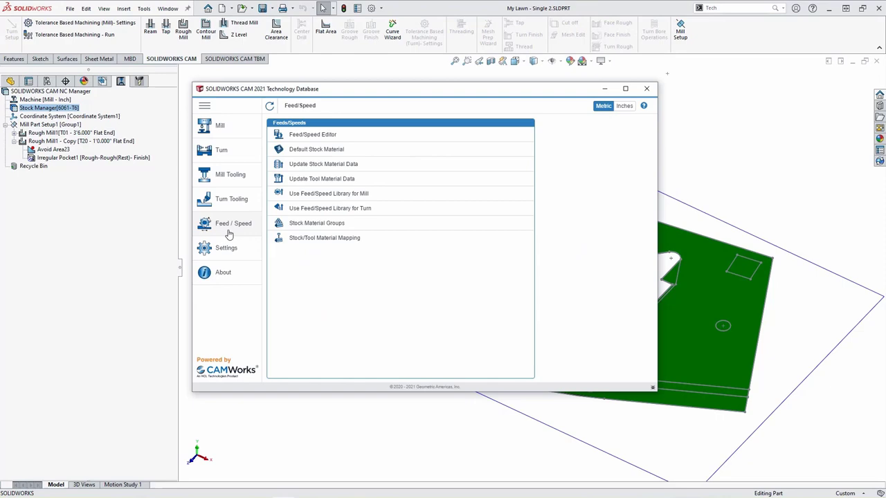
{"action": "left_click", "coordinate": [230, 174]}
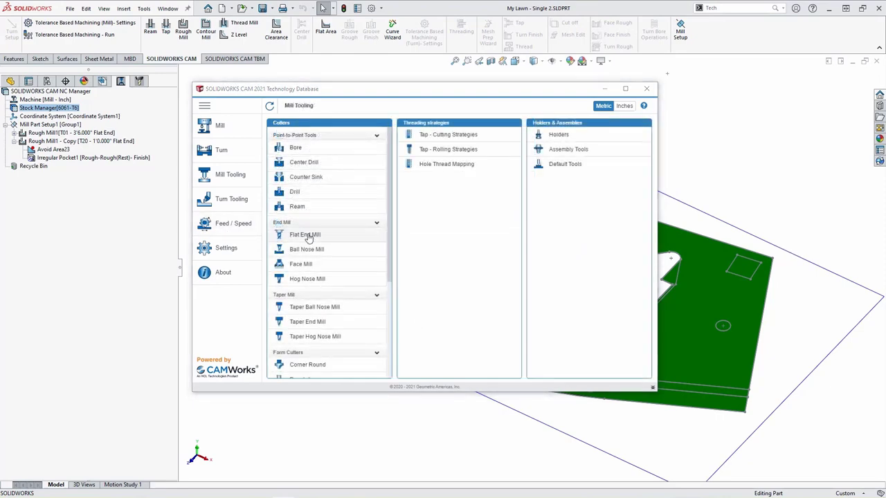
{"action": "left_click", "coordinate": [307, 237]}
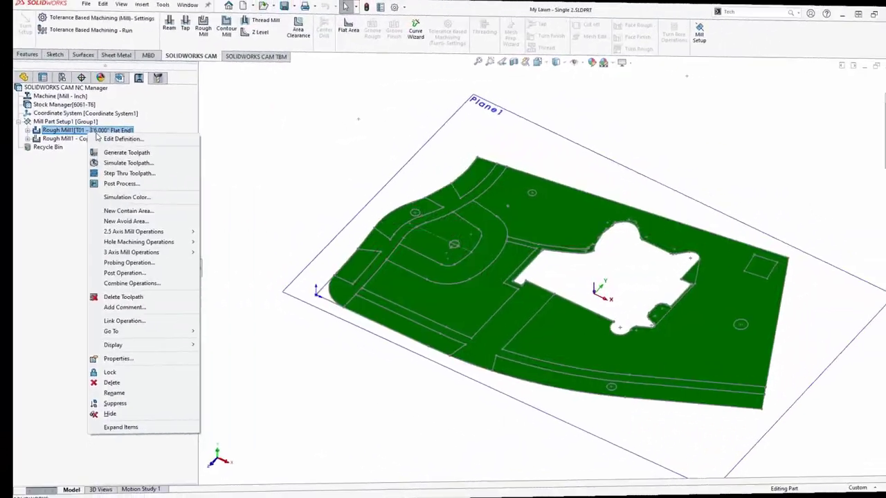
- Simulate the Rough Mill1 toolpath, step through it move by move, then exit
{"action": "left_click", "coordinate": [128, 164]}
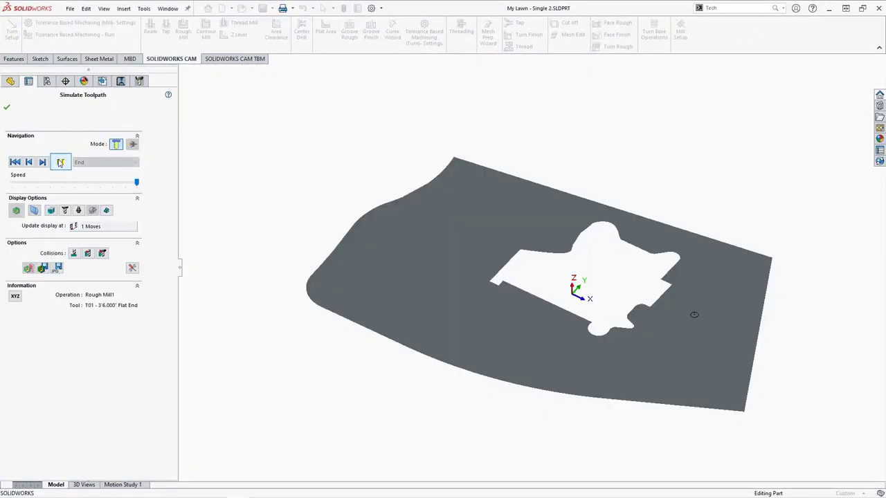
{"action": "left_click", "coordinate": [60, 162]}
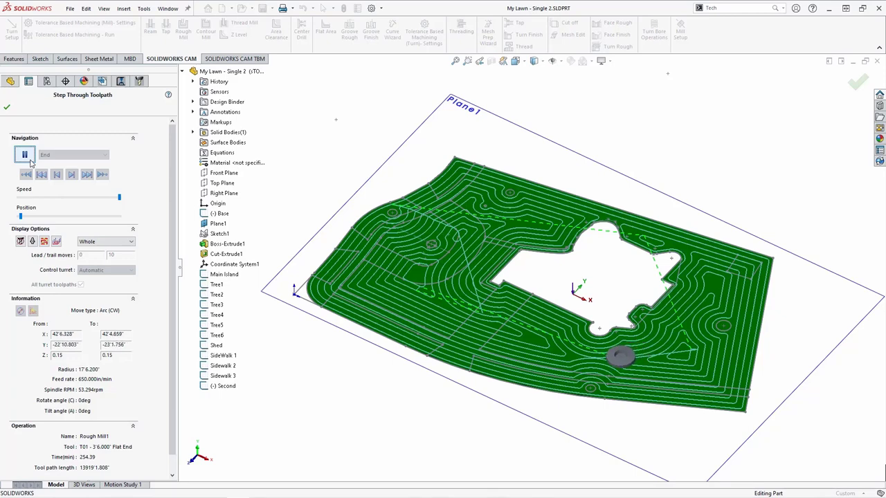
{"action": "key", "text": "Escape"}
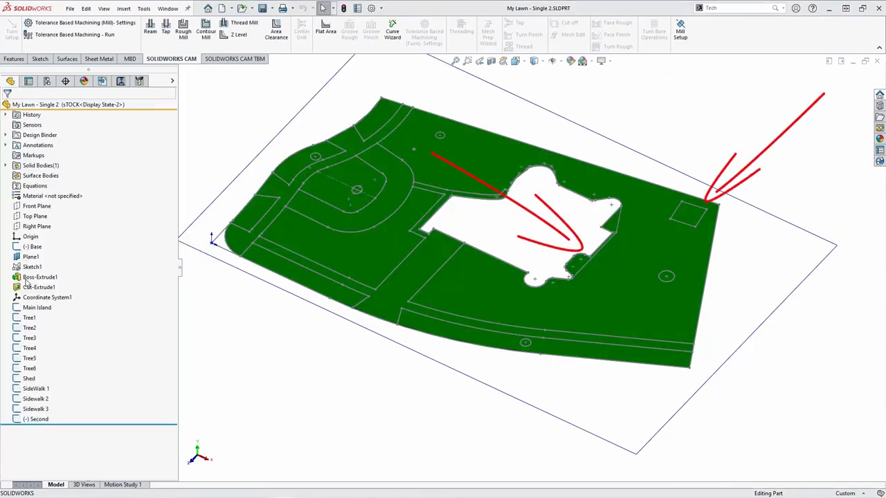
- Remove Sketch1-Region<2> from Boss-Extrude1's contours and add the Shed sketch as an avoid area
{"action": "right_click", "coordinate": [37, 277]}
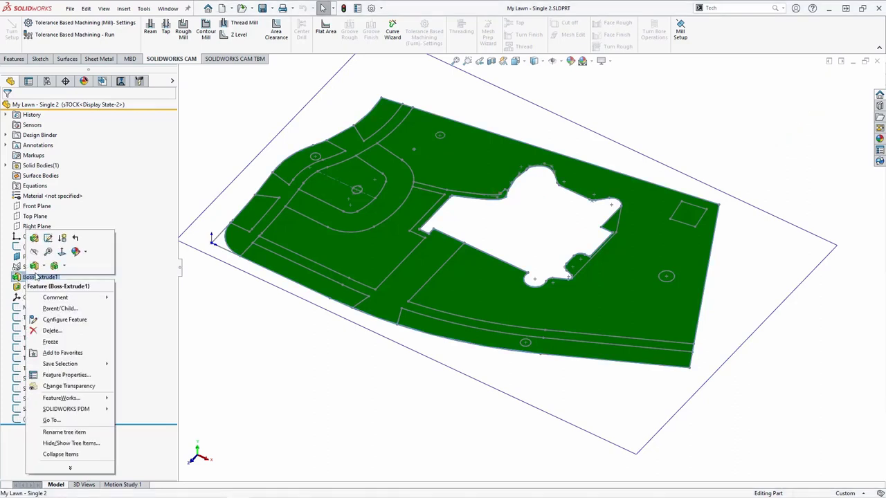
{"action": "left_click", "coordinate": [34, 238]}
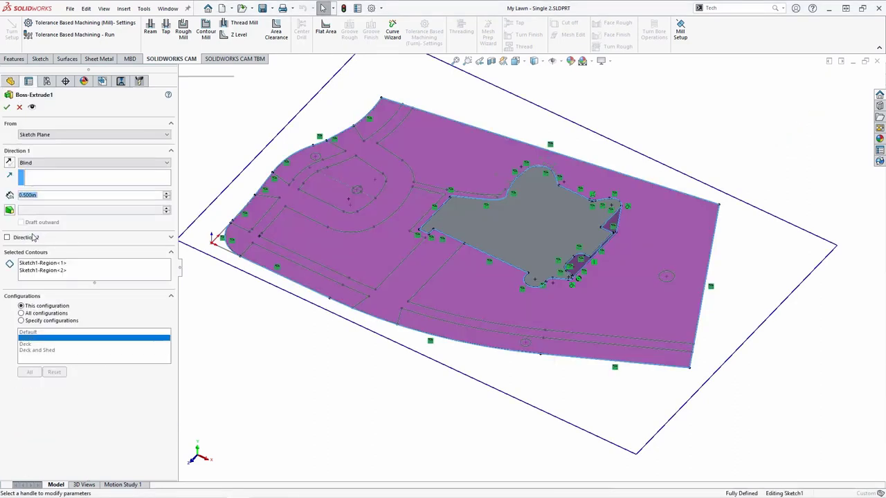
{"action": "left_click", "coordinate": [44, 271]}
{"action": "right_click", "coordinate": [44, 272]}
{"action": "left_click", "coordinate": [67, 287]}
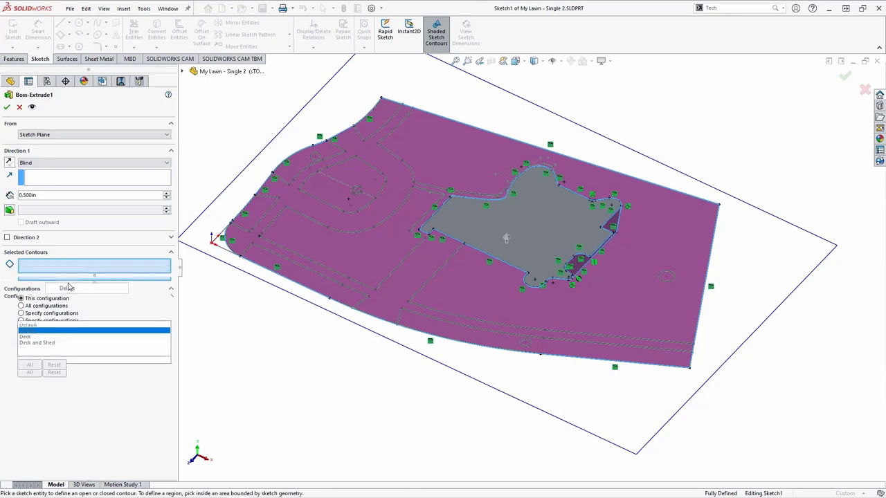
{"action": "left_click", "coordinate": [6, 107]}
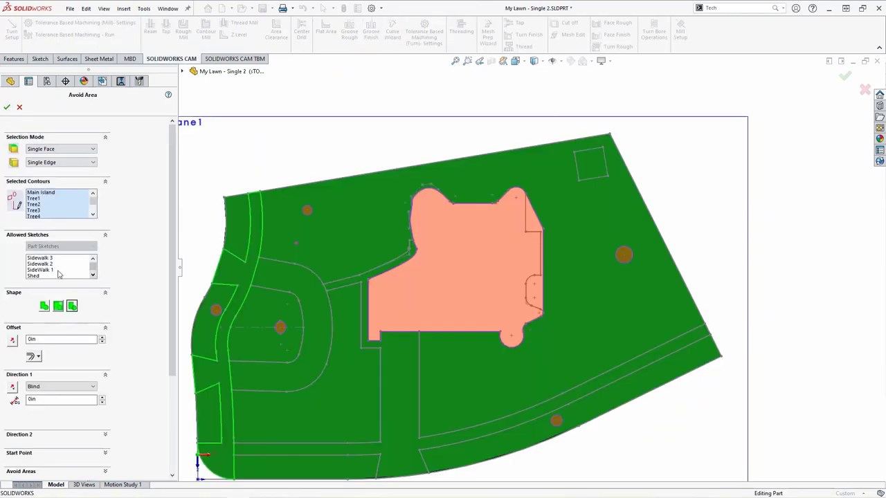
{"action": "left_click", "coordinate": [54, 275]}
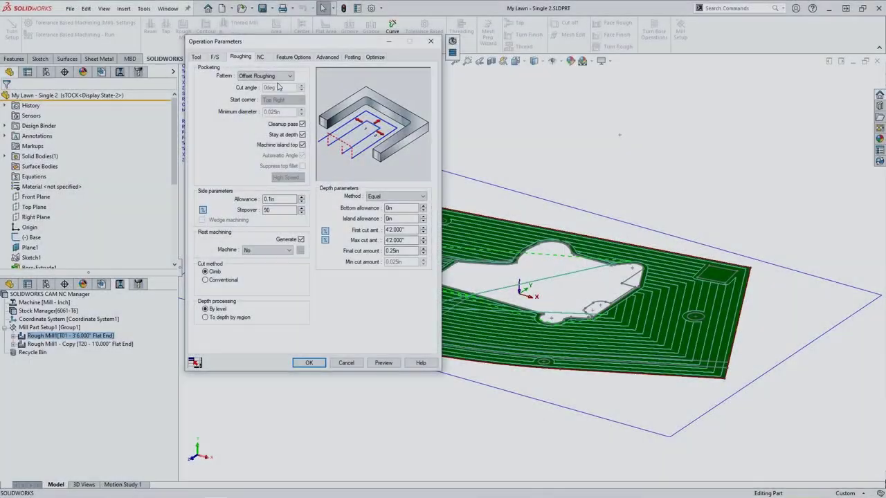
- Switch Rough Mill1's roughing pattern to Pocket In with Sharp high-speed corners and regenerate
{"action": "left_click", "coordinate": [283, 77]}
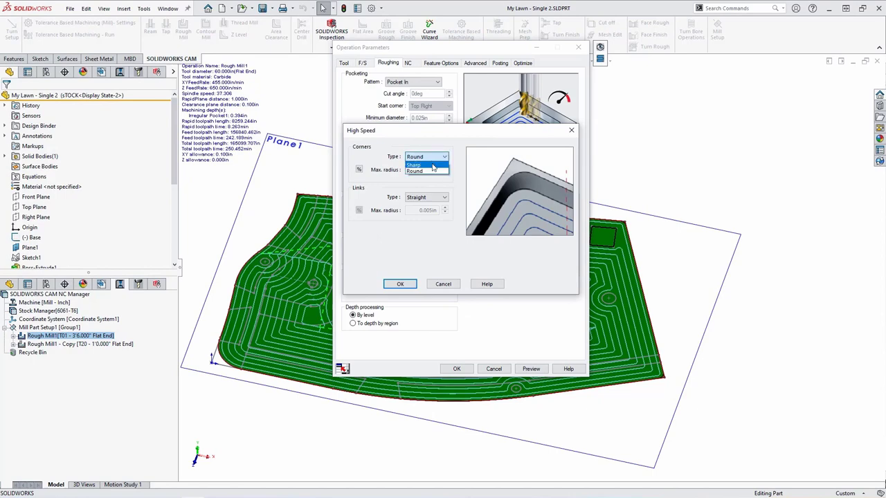
{"action": "left_click", "coordinate": [415, 164]}
{"action": "left_click", "coordinate": [400, 283]}
{"action": "left_click", "coordinate": [456, 368]}
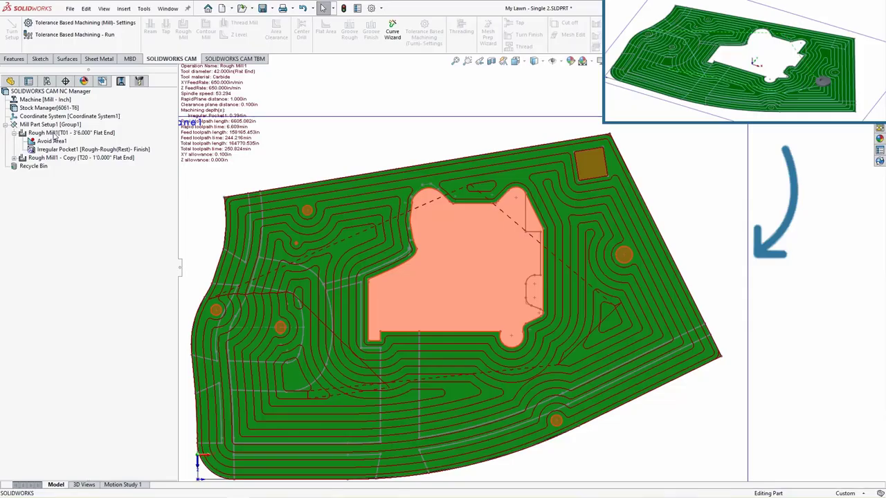
- Redisplay the Rough Mill1 toolpath's concentric passes around the house footprint
{"action": "left_click", "coordinate": [54, 133]}
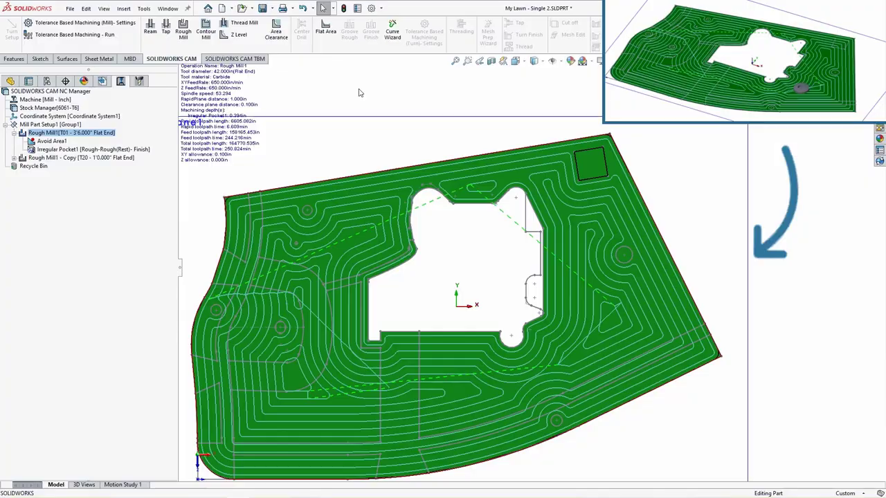